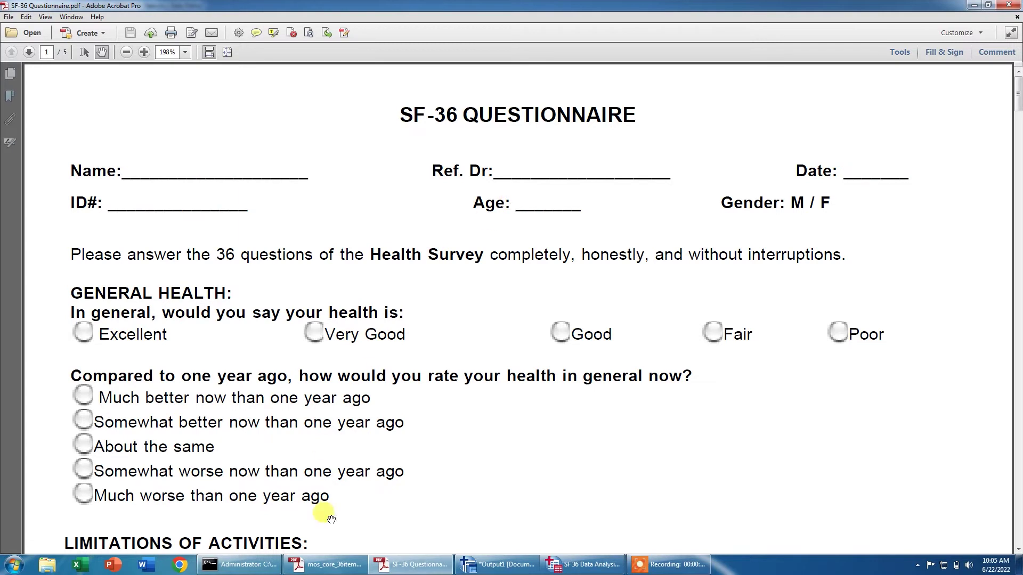
Step: Review Table 1's recoding rules in mos_core_36item_scoring.pdf, then return to the SF-36 SPSS data file
left_click(326, 565)
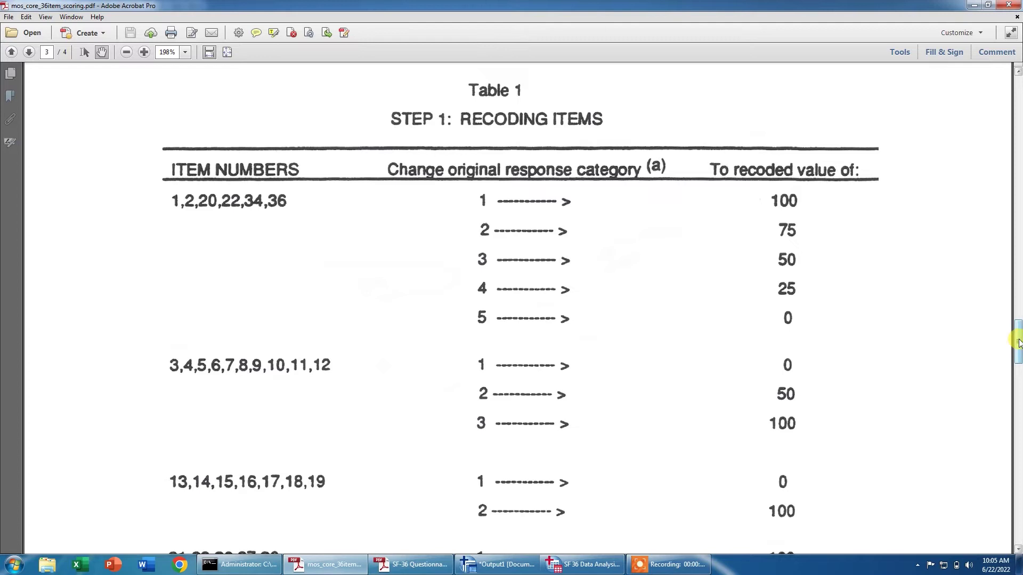
left_click_drag(1016, 346, 1016, 96)
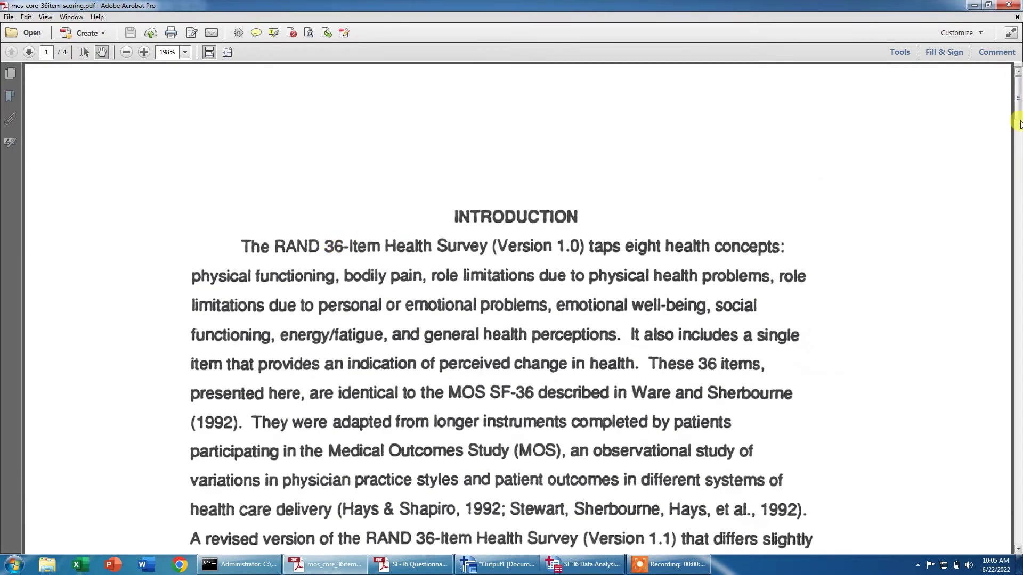
left_click_drag(1017, 98, 1018, 346)
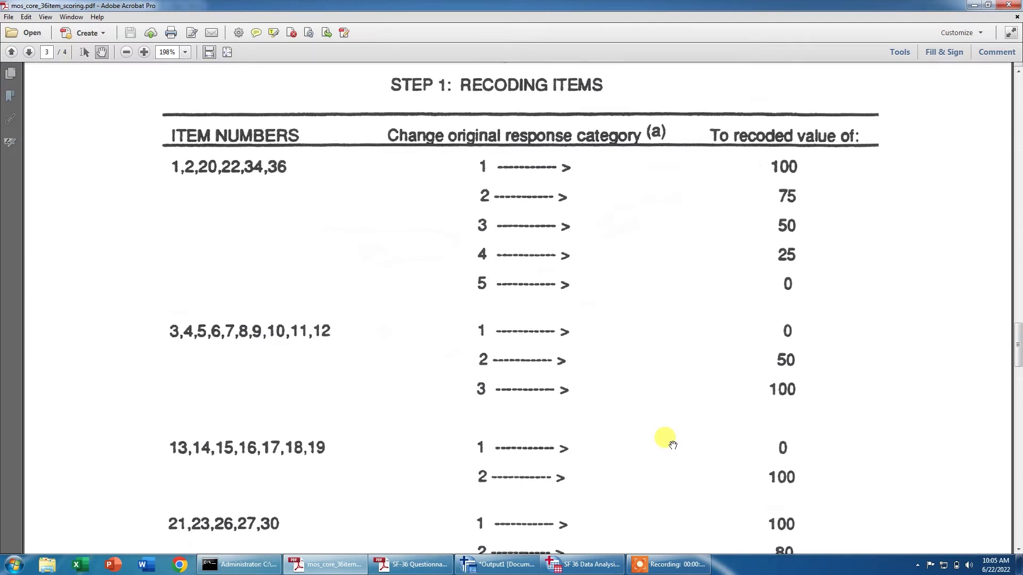
left_click(583, 564)
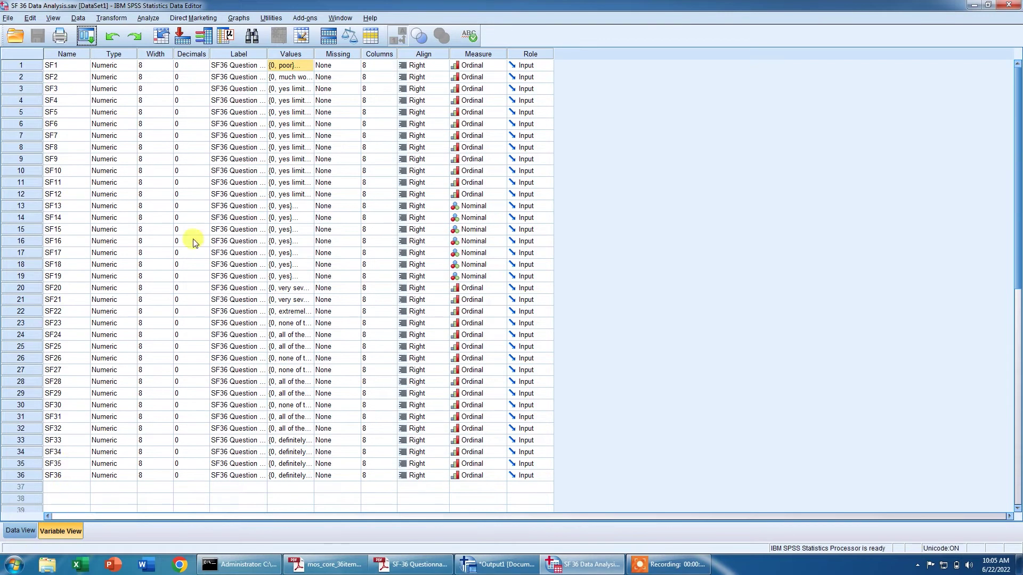
left_click(305, 65)
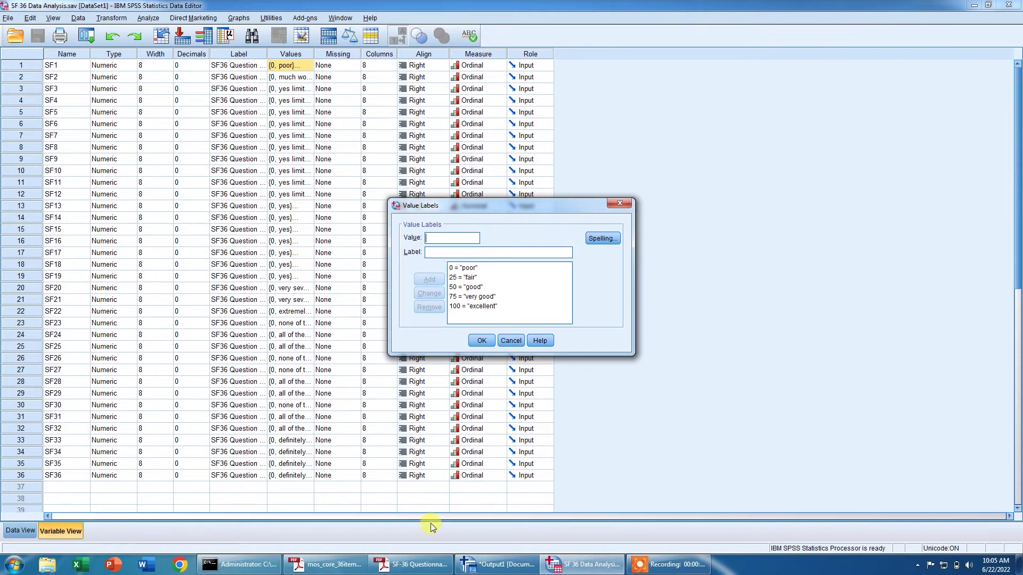
left_click(335, 564)
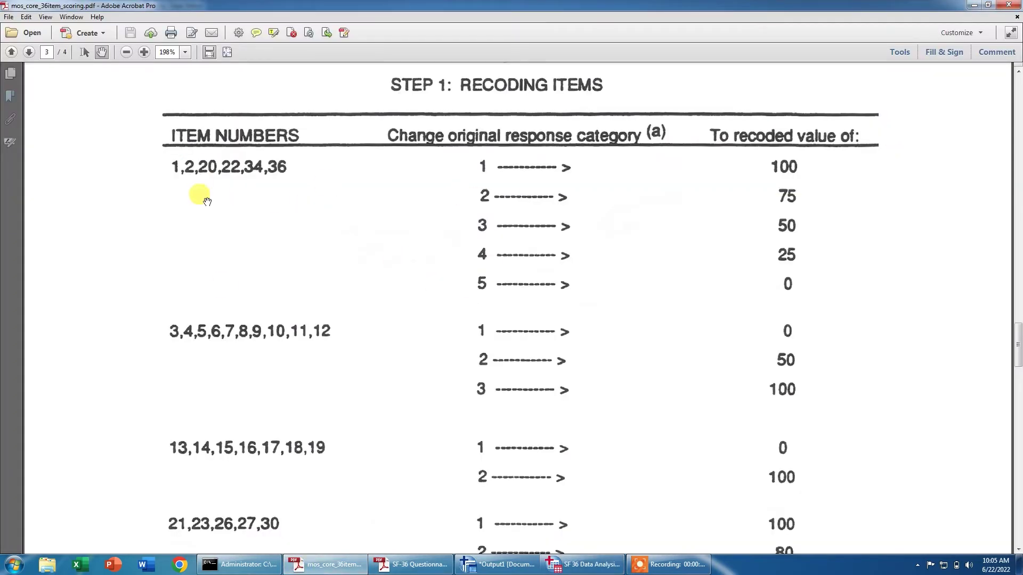
left_click_drag(1018, 358, 1018, 477)
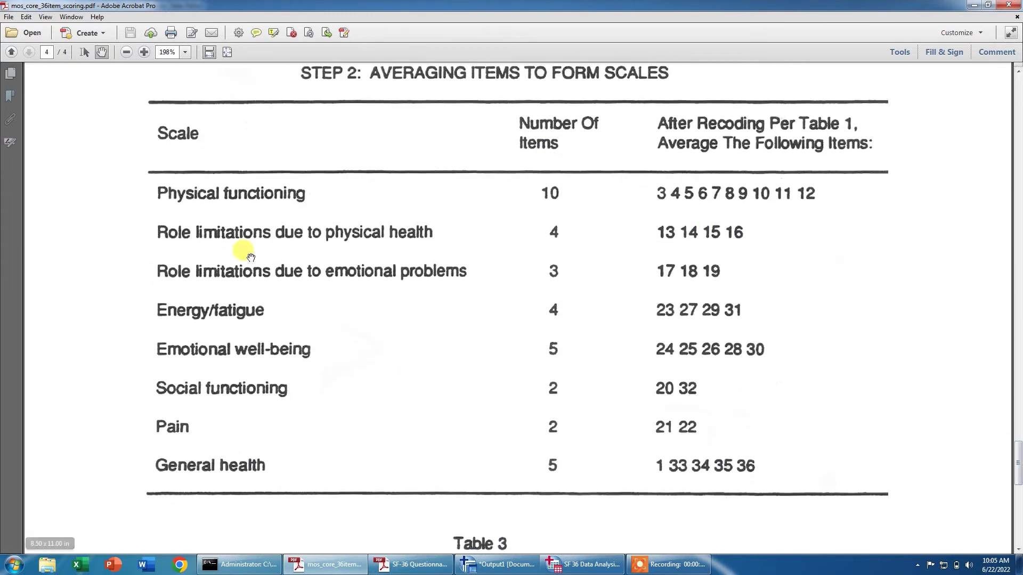
left_click(576, 566)
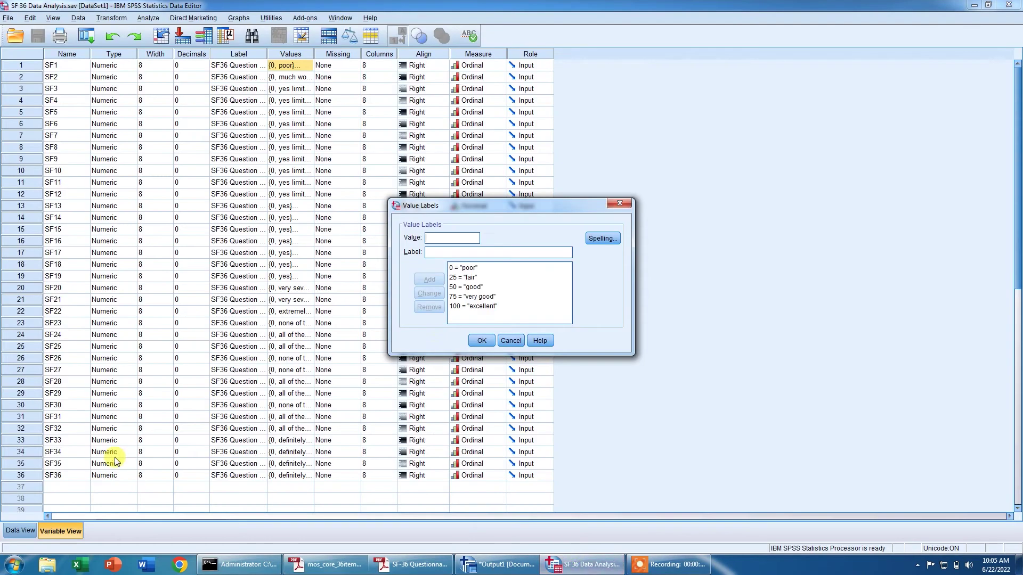
left_click(510, 342)
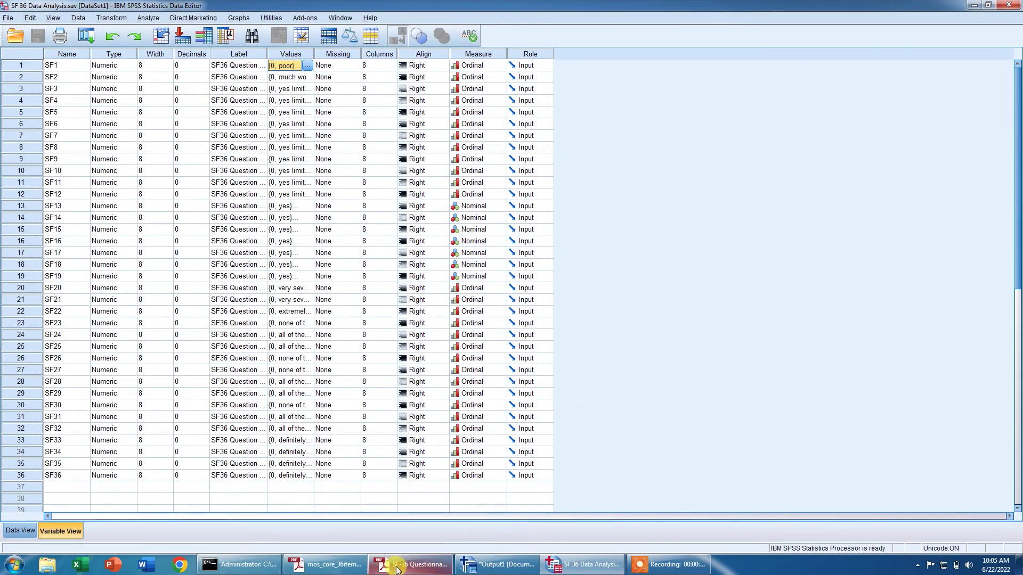
left_click(366, 567)
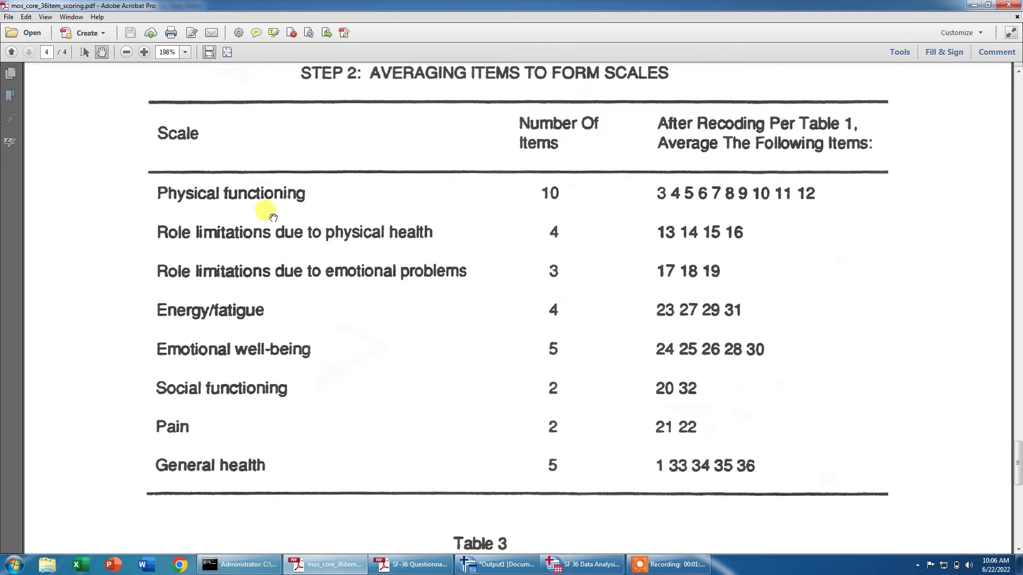
left_click(557, 564)
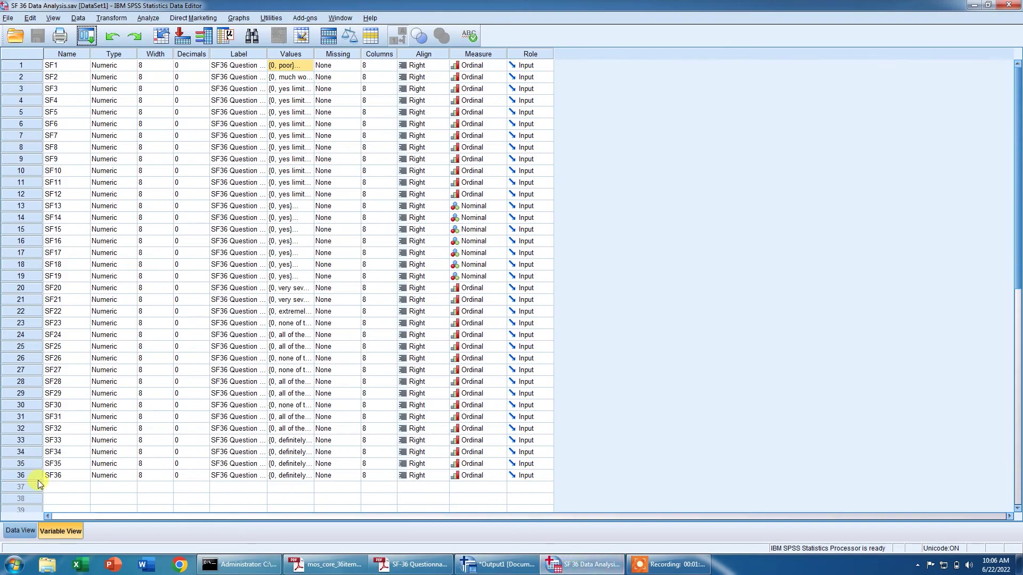
Step: In Compute Variable, find Mean under the All function group and insert MEAN(?,?) into the expression
left_click(116, 19)
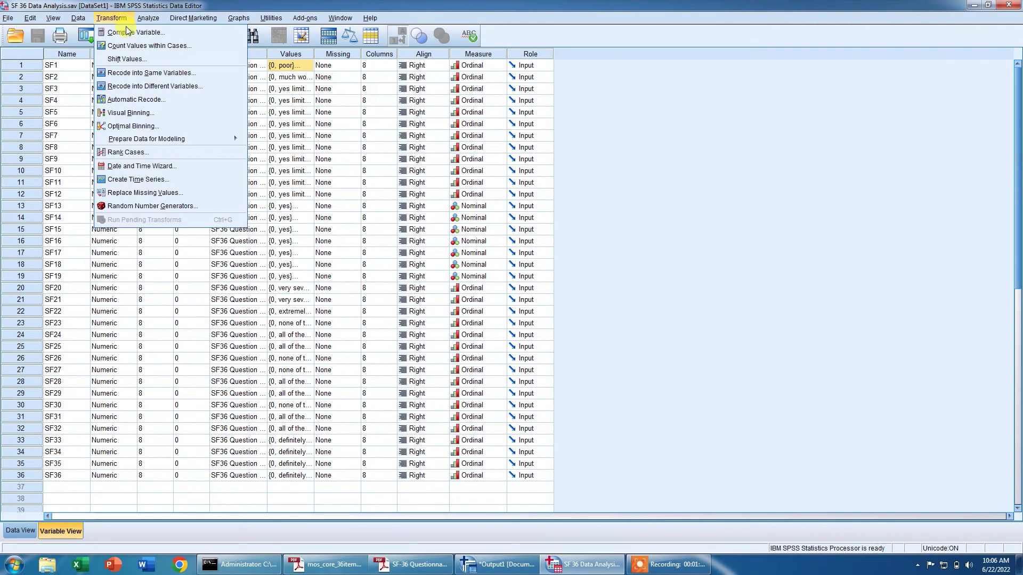
left_click(129, 34)
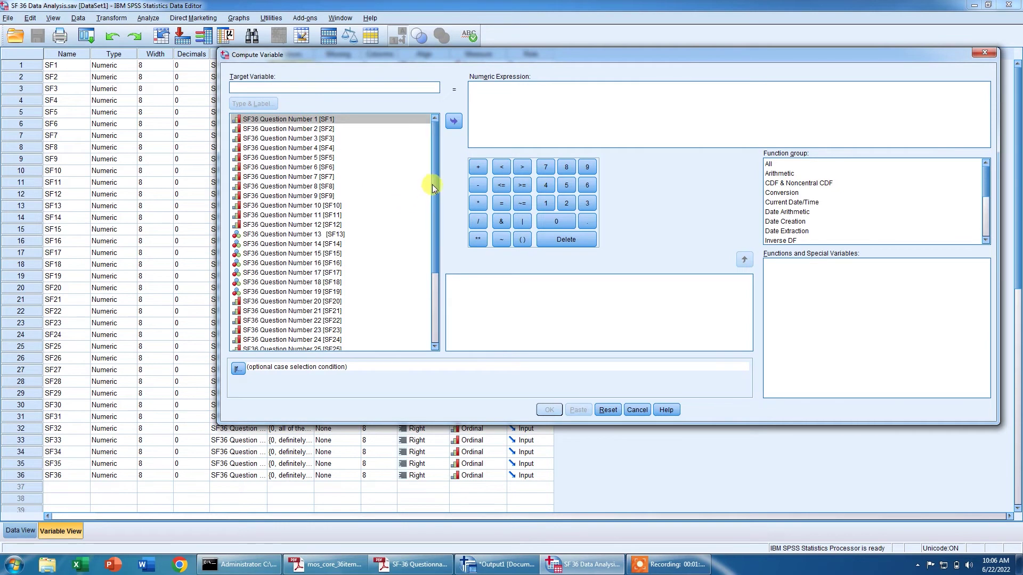
left_click(426, 148)
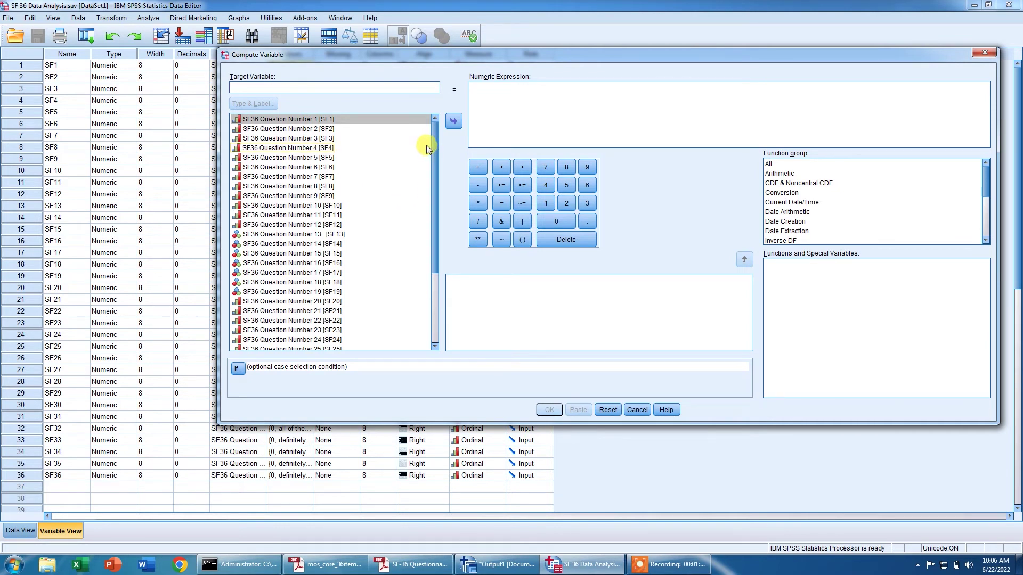
left_click(769, 165)
left_click(771, 312)
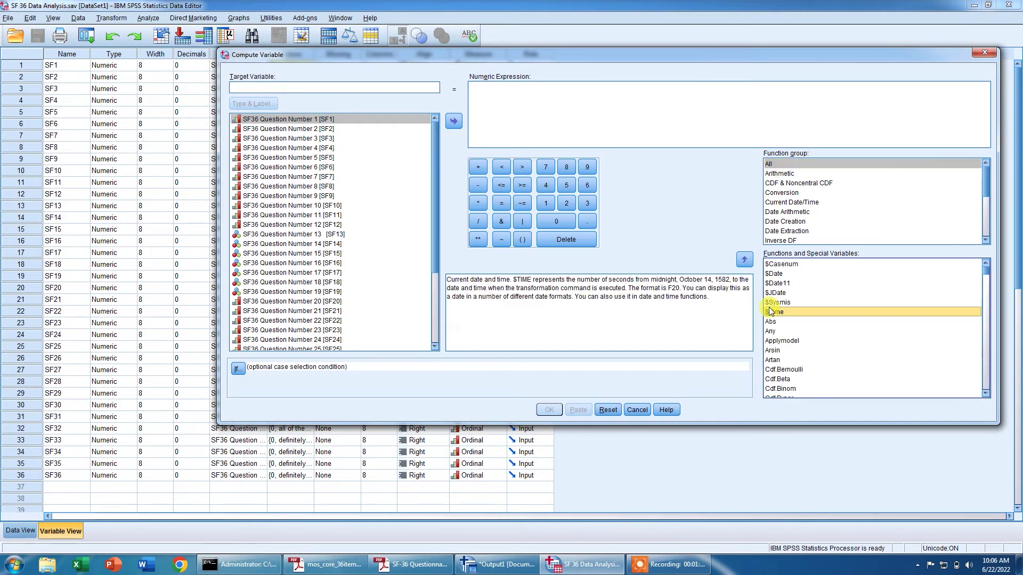
type("mean")
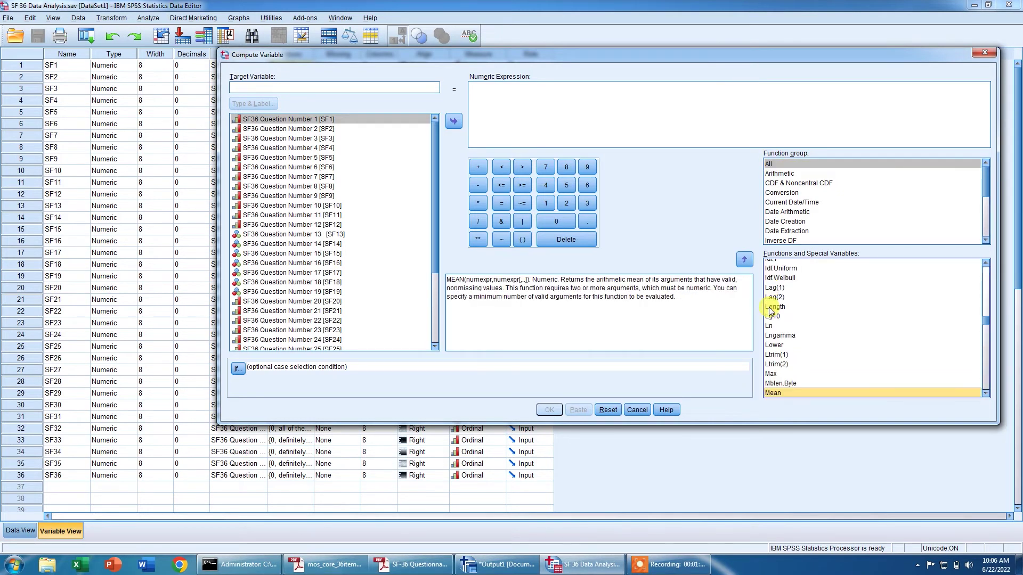
double_click(778, 397)
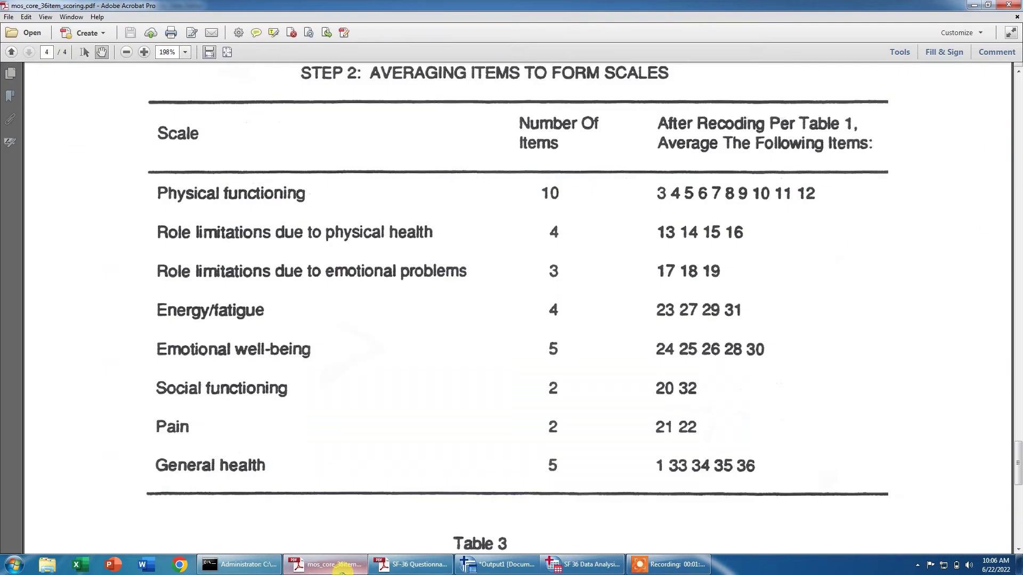
Step: Check the physical functioning items in the scoring guide, then add SF3 through SF7 to MEAN
left_click(325, 565)
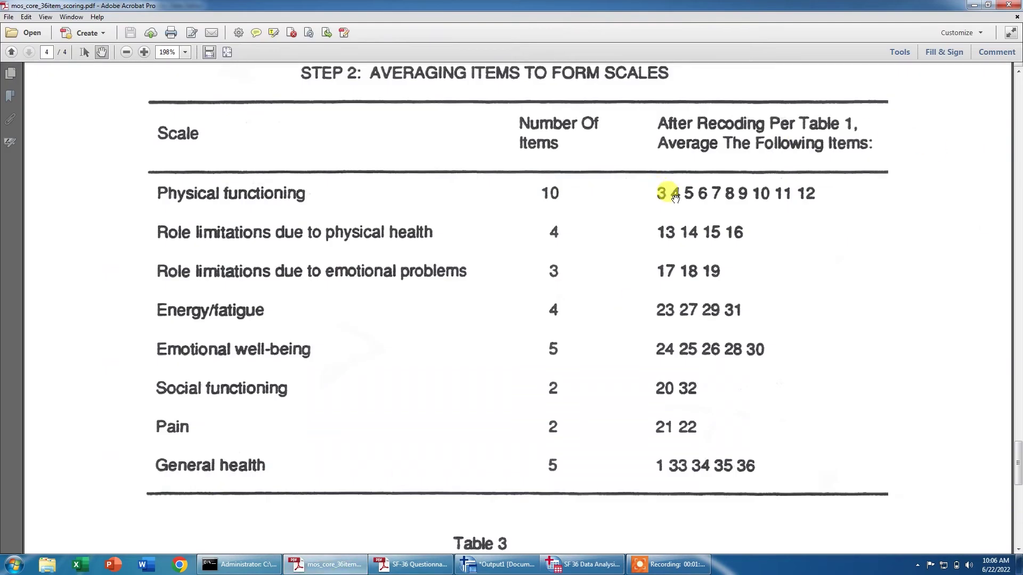
left_click(554, 569)
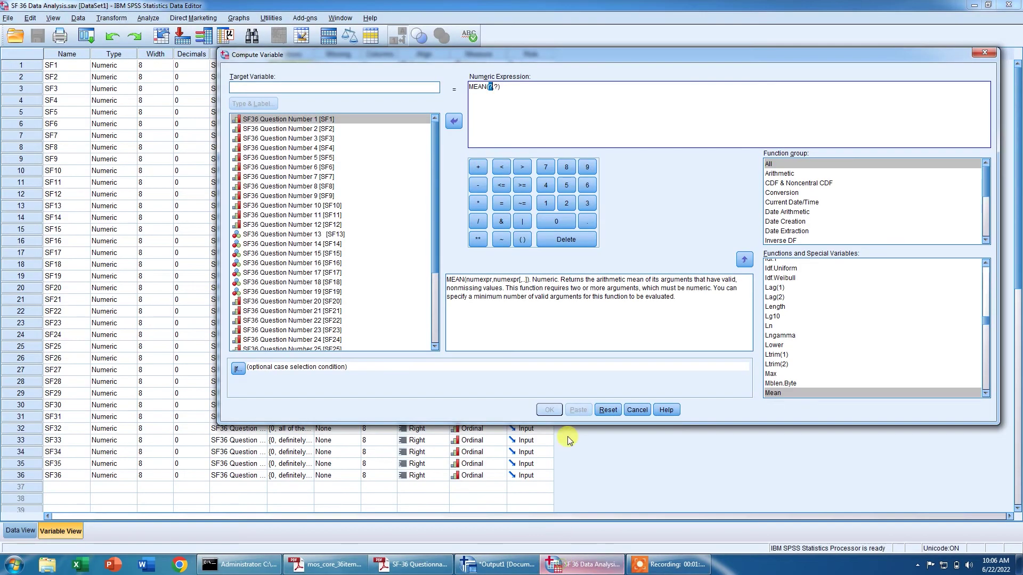
left_click(303, 138)
left_click(454, 121)
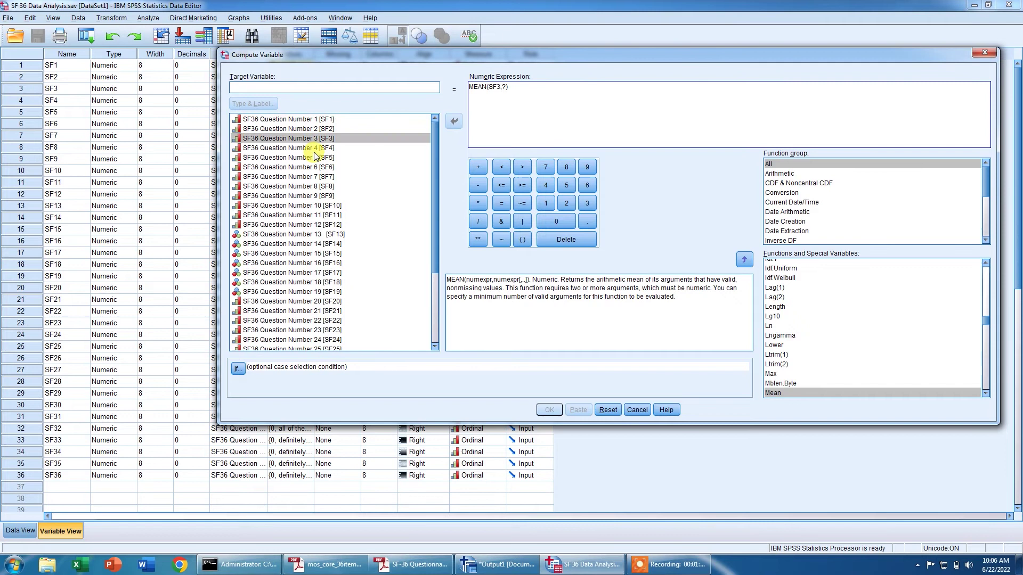
left_click(315, 148)
left_click(454, 121)
left_click(317, 159)
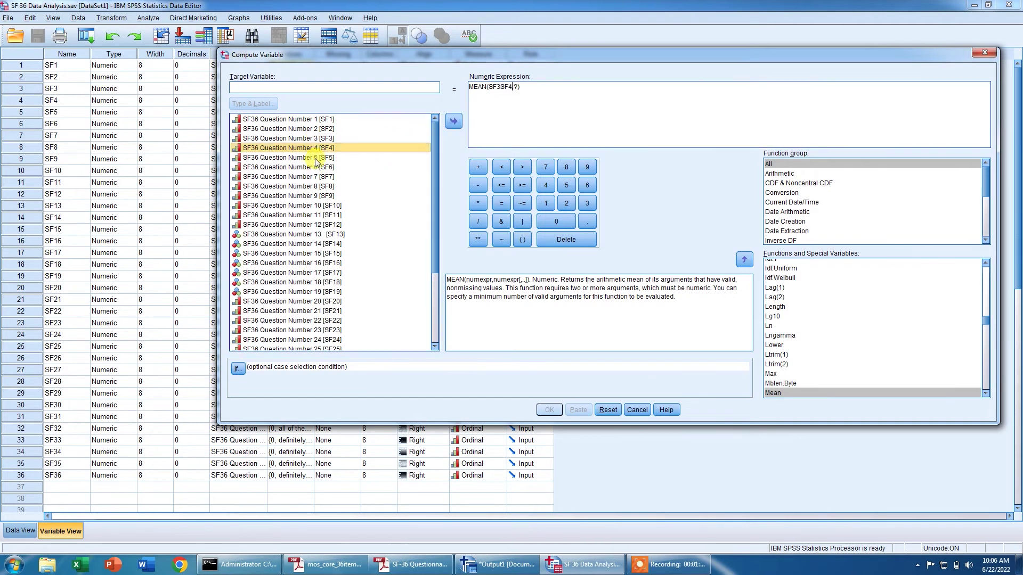
left_click(454, 122)
left_click(325, 167)
left_click(453, 122)
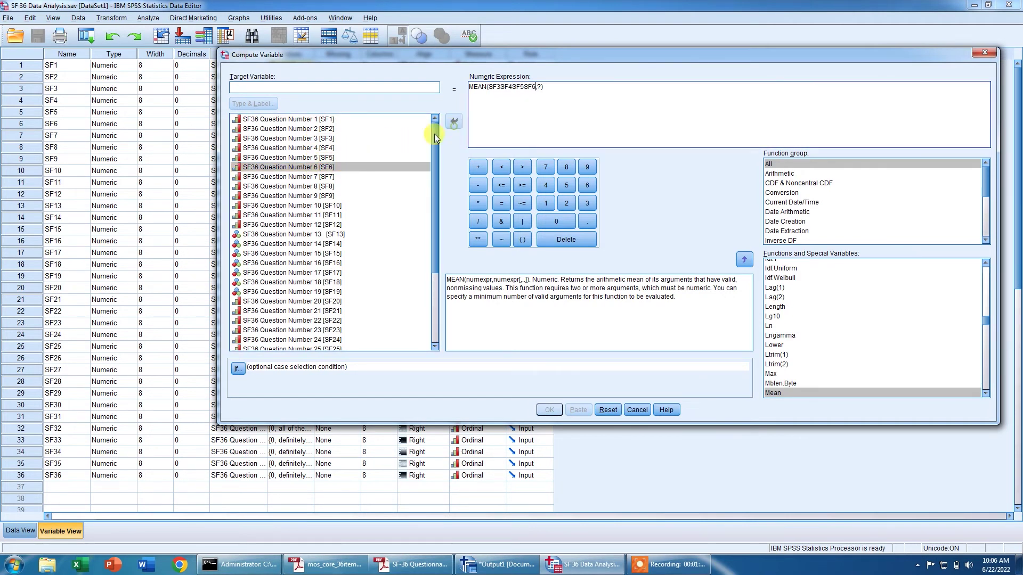
left_click(306, 176)
left_click(453, 125)
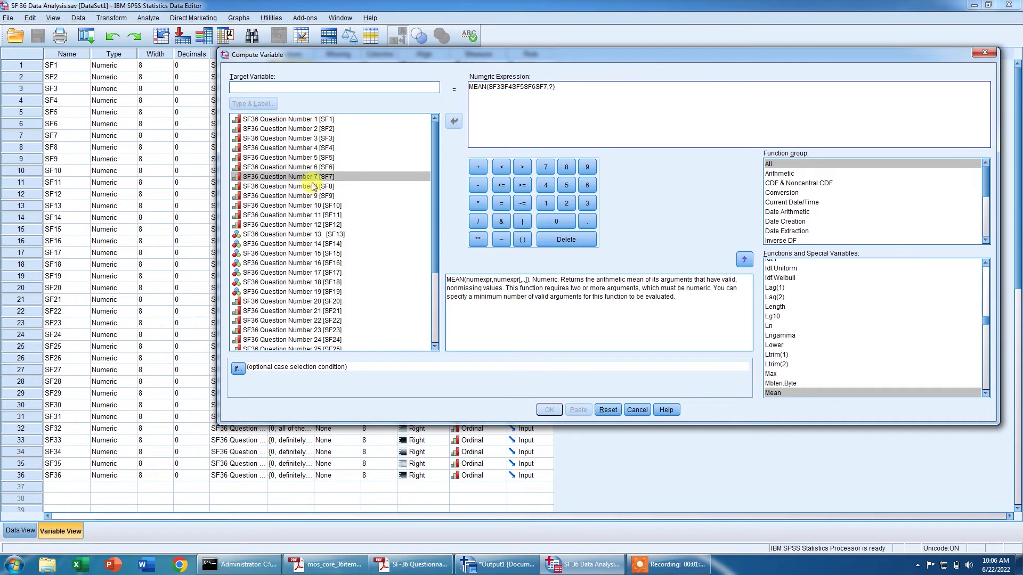
Step: Add SF8, SF9, SF10, SF11 and SF12 to the MEAN expression
left_click(313, 186)
left_click(459, 122)
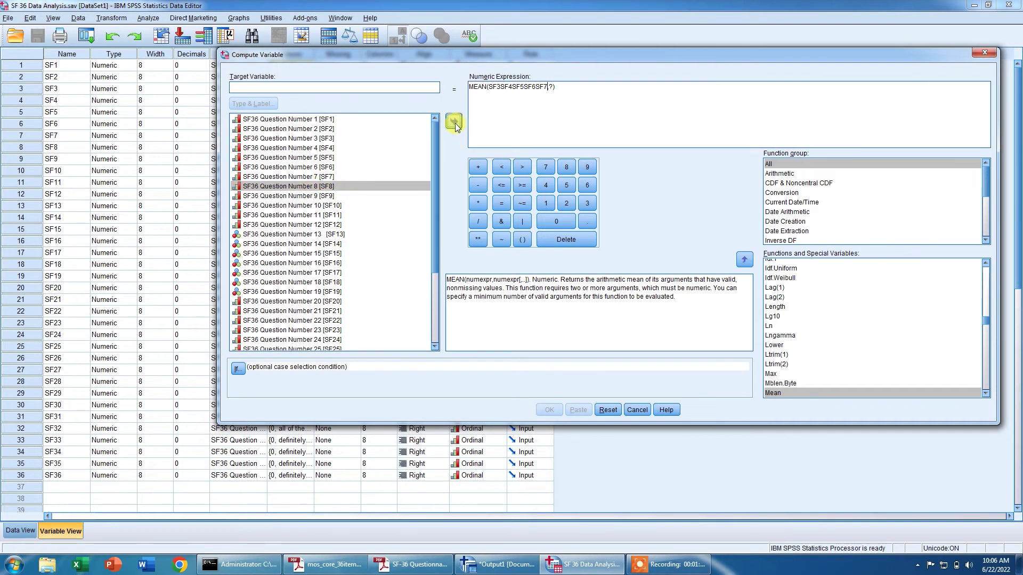
left_click(314, 196)
left_click(450, 127)
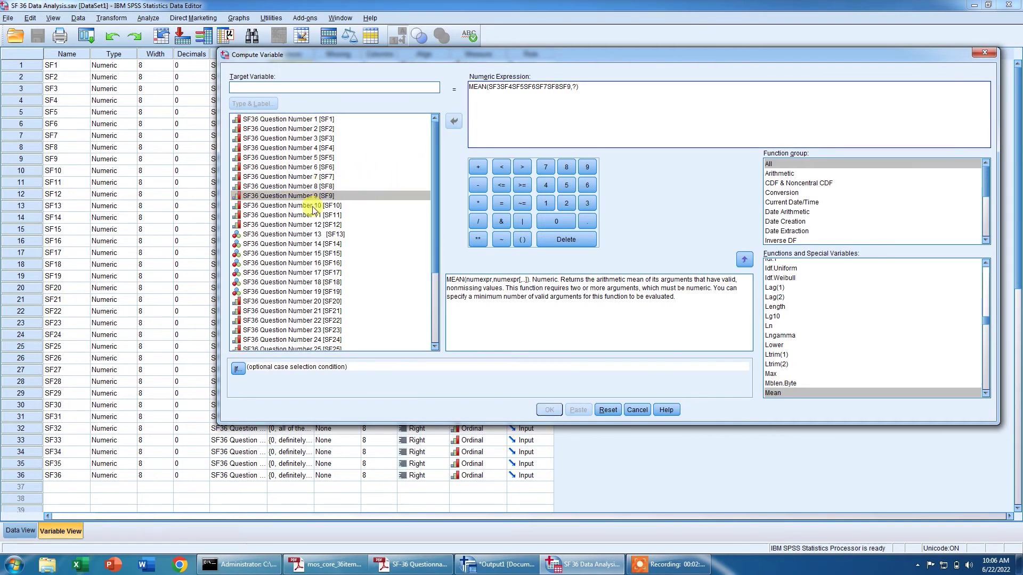
left_click(312, 206)
left_click(454, 122)
left_click(331, 216)
left_click(454, 122)
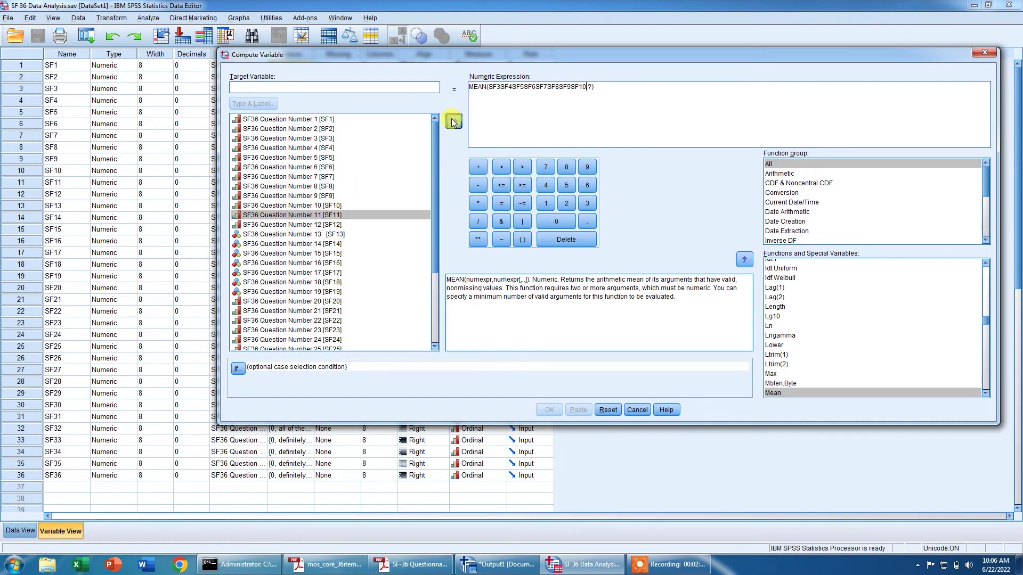
left_click(322, 225)
left_click(451, 122)
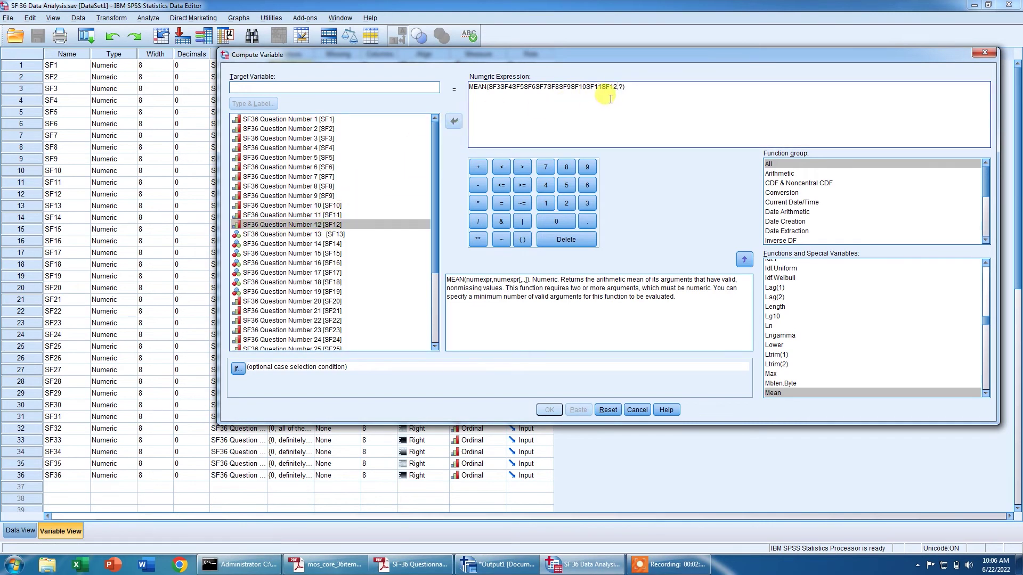
Step: Delete the leftover ',?' placeholder and put commas between all ten SF items
key("Delete")
key("Delete")
type(",")
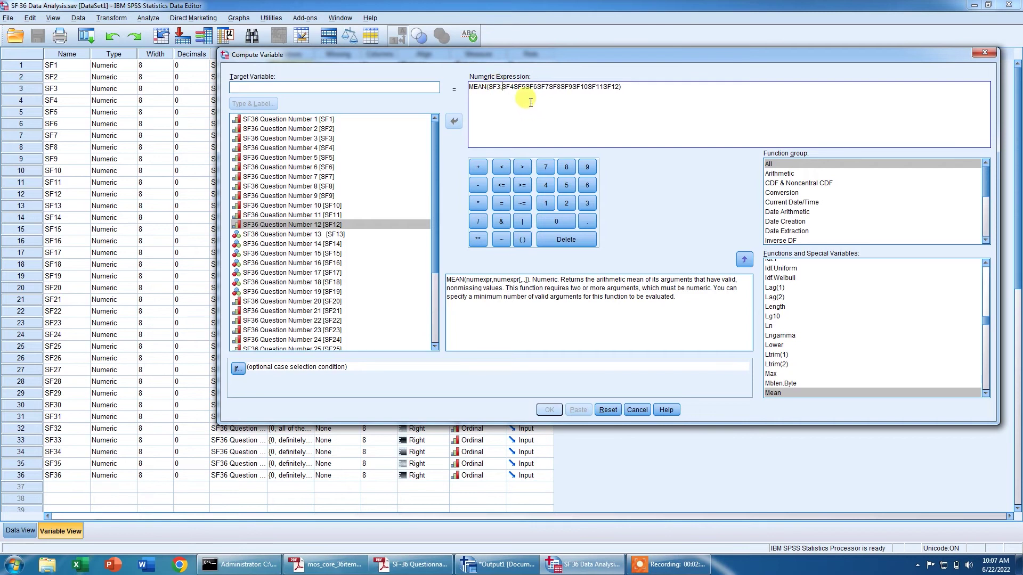
left_click(514, 88)
type(",")
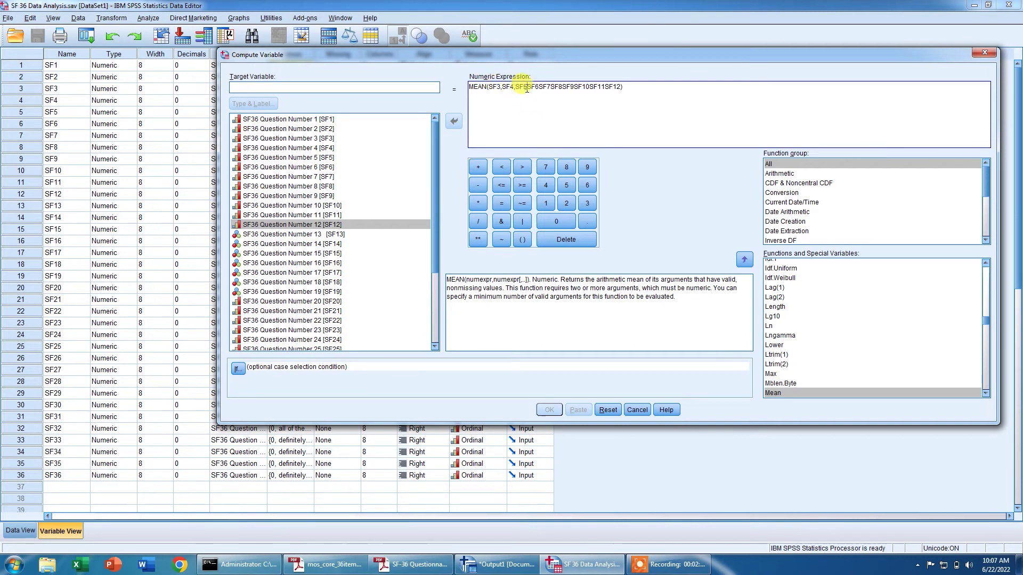
left_click(527, 88)
type(",")
type(",")
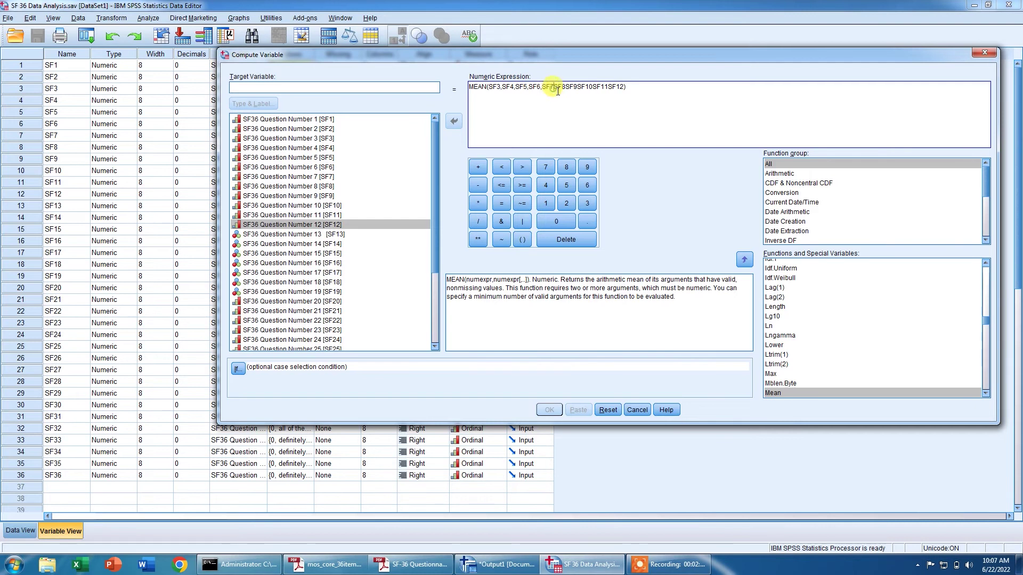
type(",")
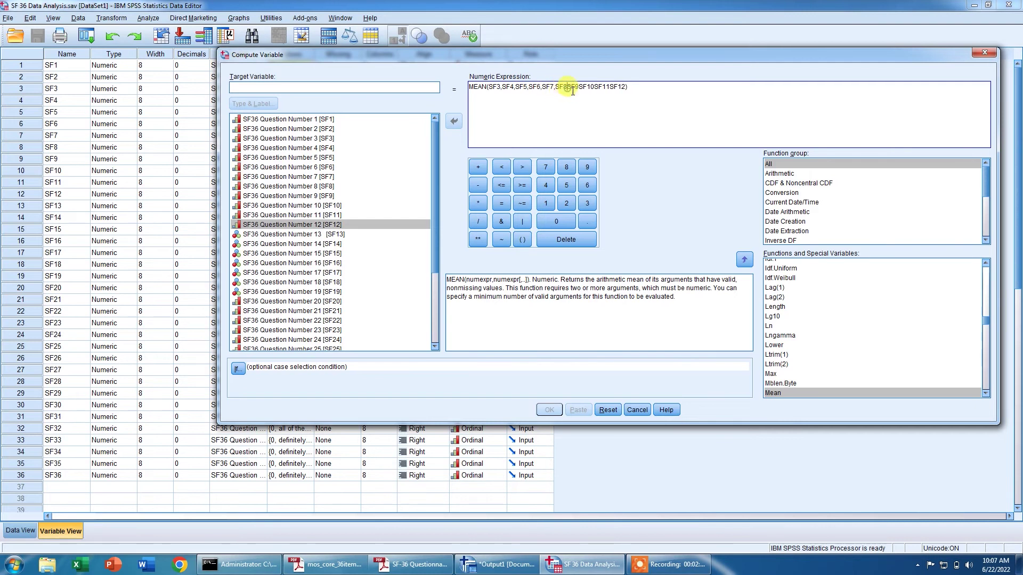
left_click(581, 88)
type(",")
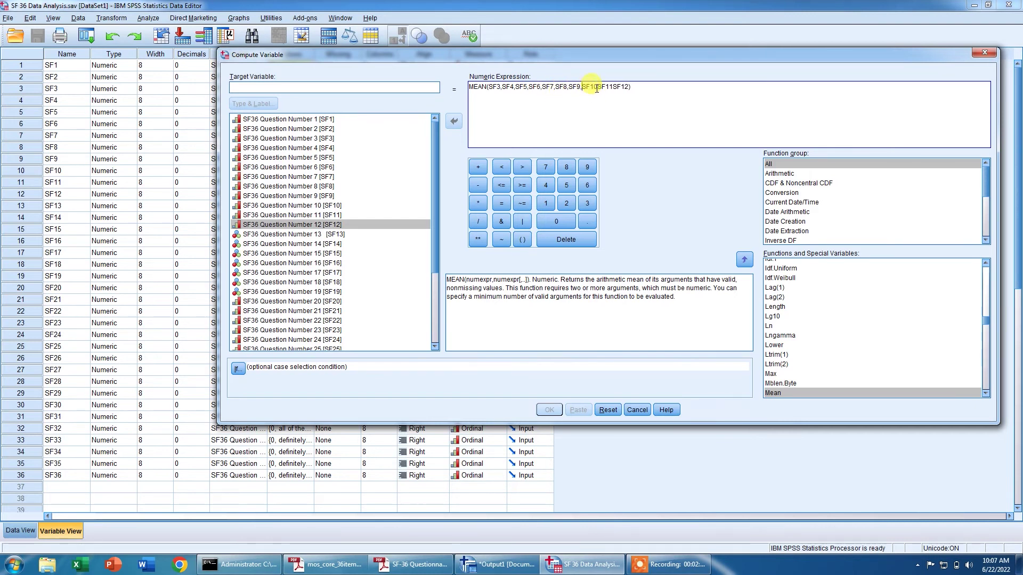
left_click(597, 88)
type(",")
left_click(614, 88)
type(",")
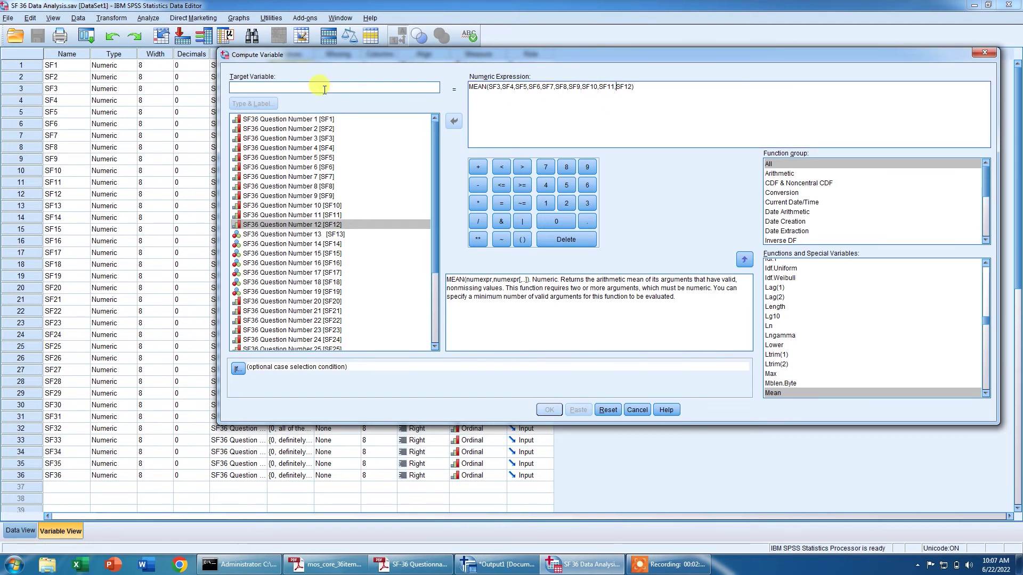
type("PF")
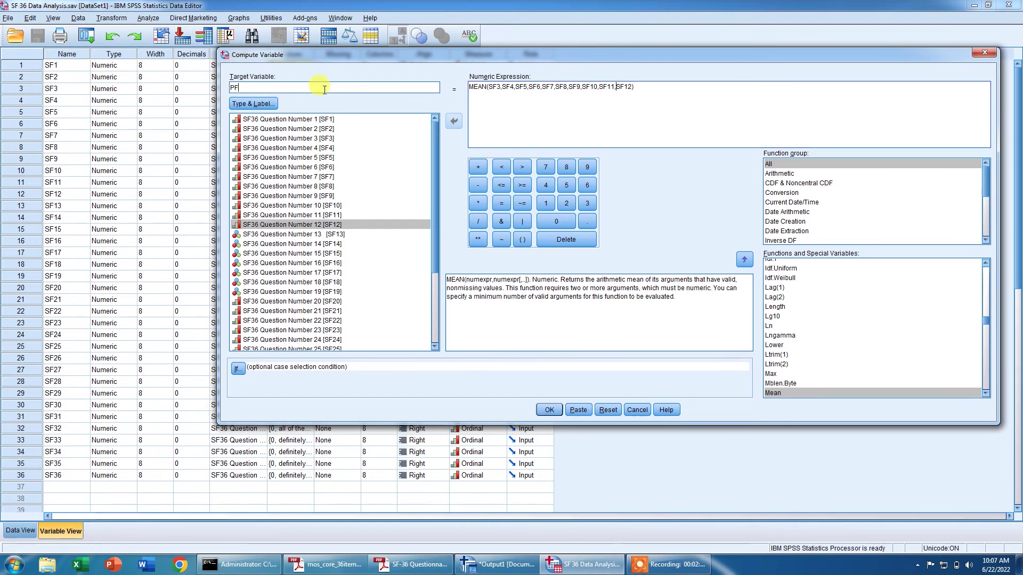
Step: Name the target variable pf, label it with its expression, and run the computation
left_click(253, 103)
left_click(597, 226)
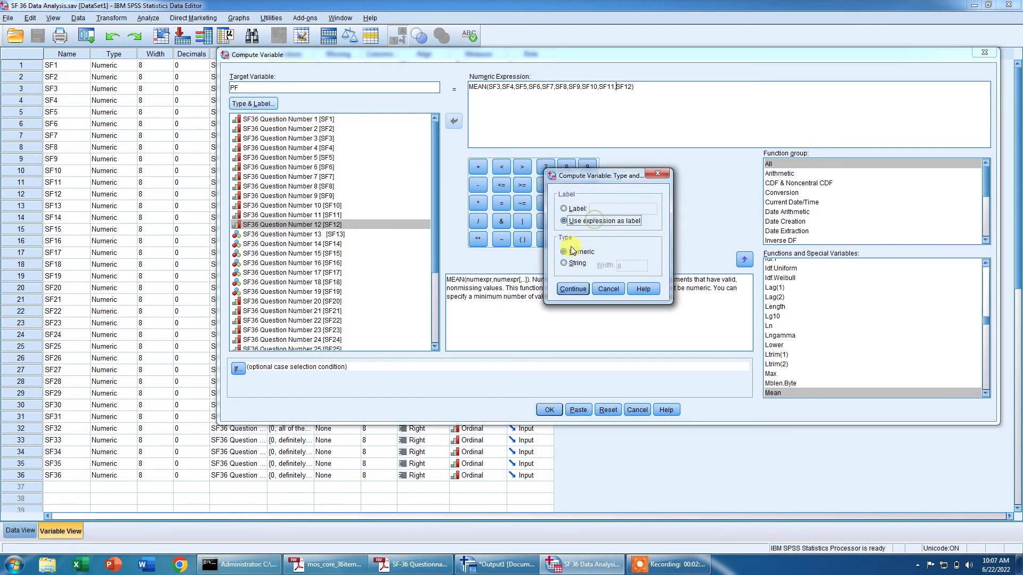
left_click(573, 289)
double_click(255, 87)
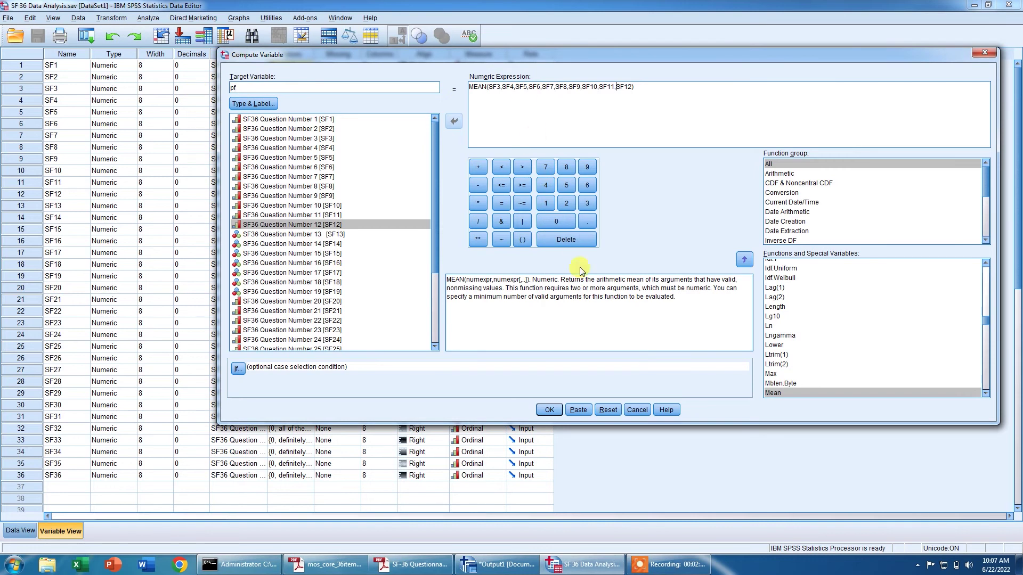
type("pf")
left_click(549, 410)
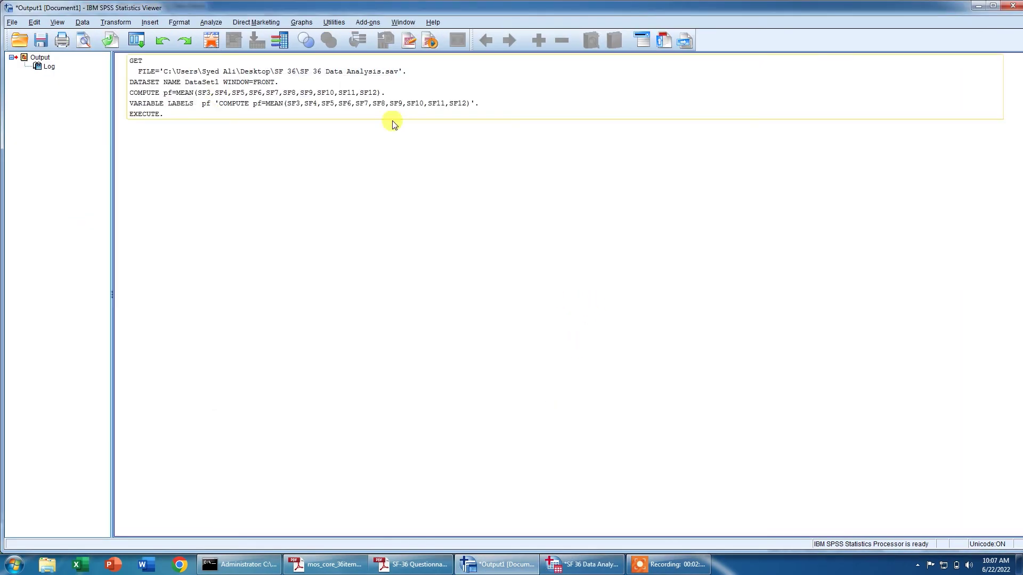
Step: Inspect pf in Variable View with a widened Label column, then switch to Data View
left_click(583, 564)
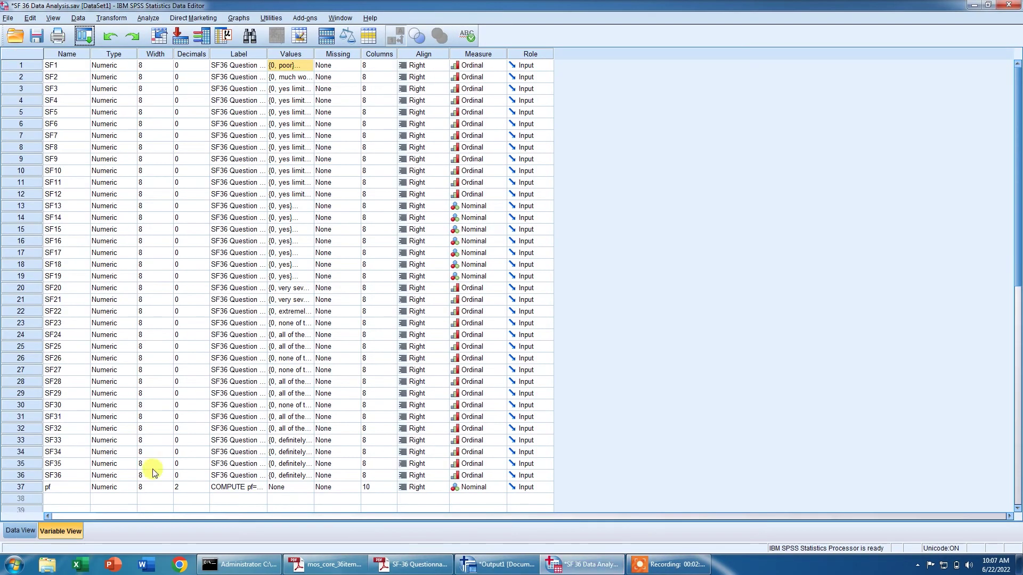
left_click(48, 491)
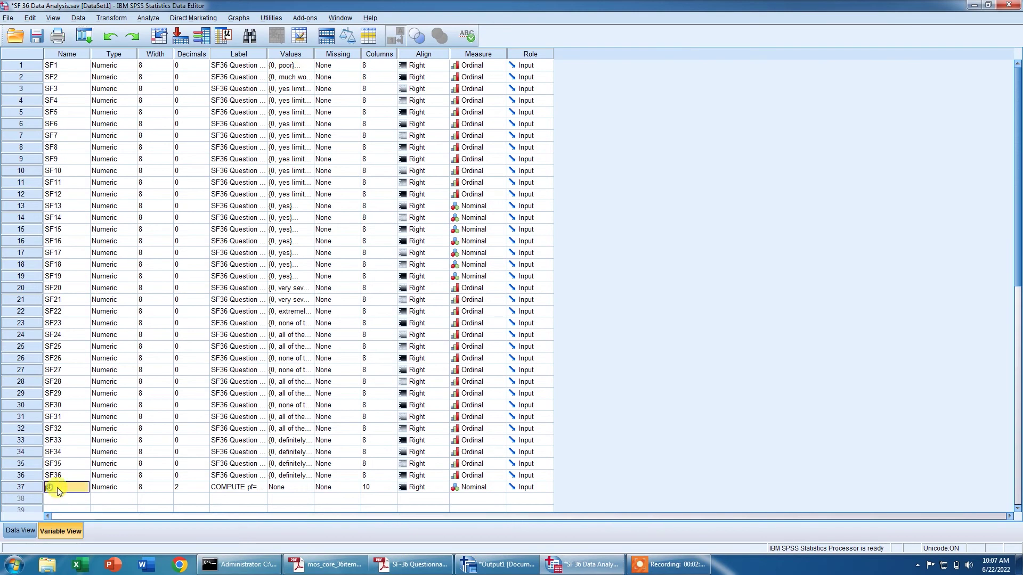
left_click(261, 489)
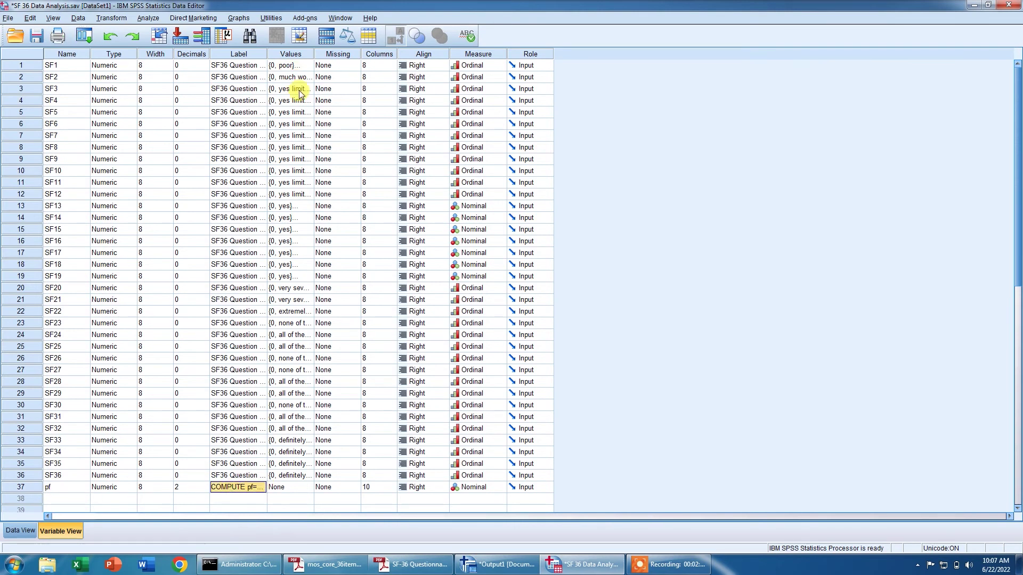
left_click_drag(267, 54, 470, 51)
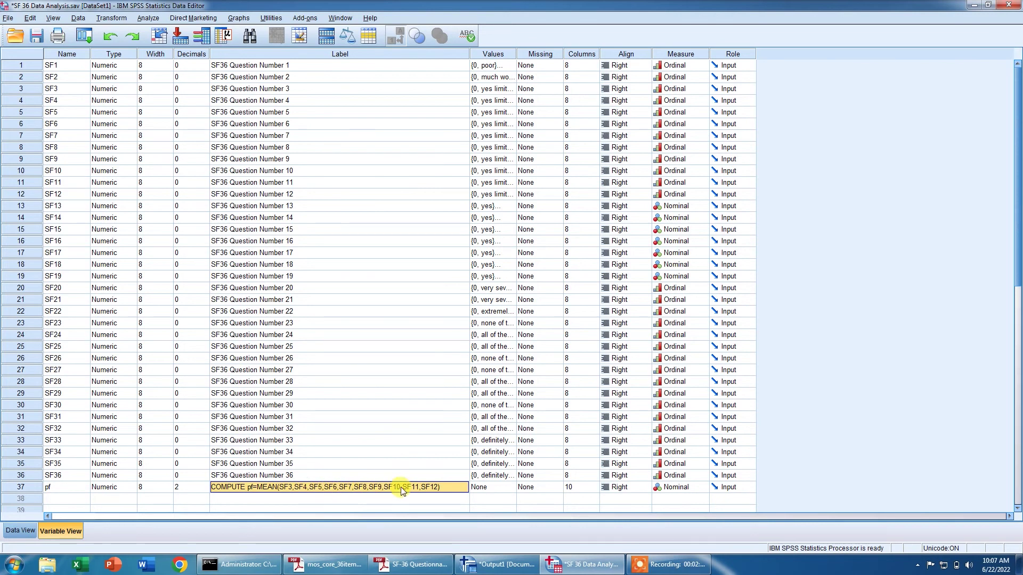
left_click(20, 530)
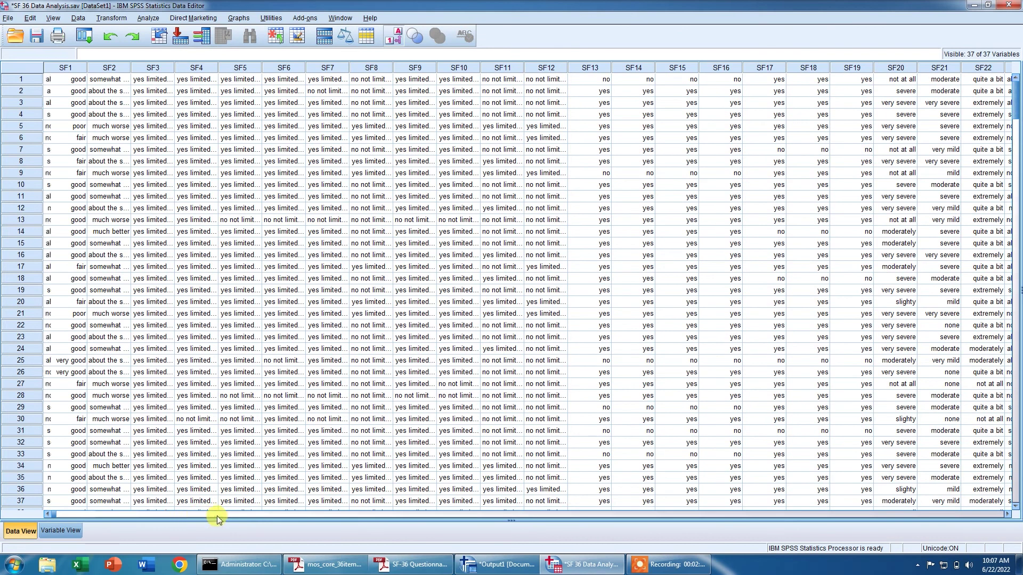
Step: Scroll the data grid to the pf column and turn off value labels to show numeric scores
left_click(526, 516)
left_click_drag(525, 519, 580, 515)
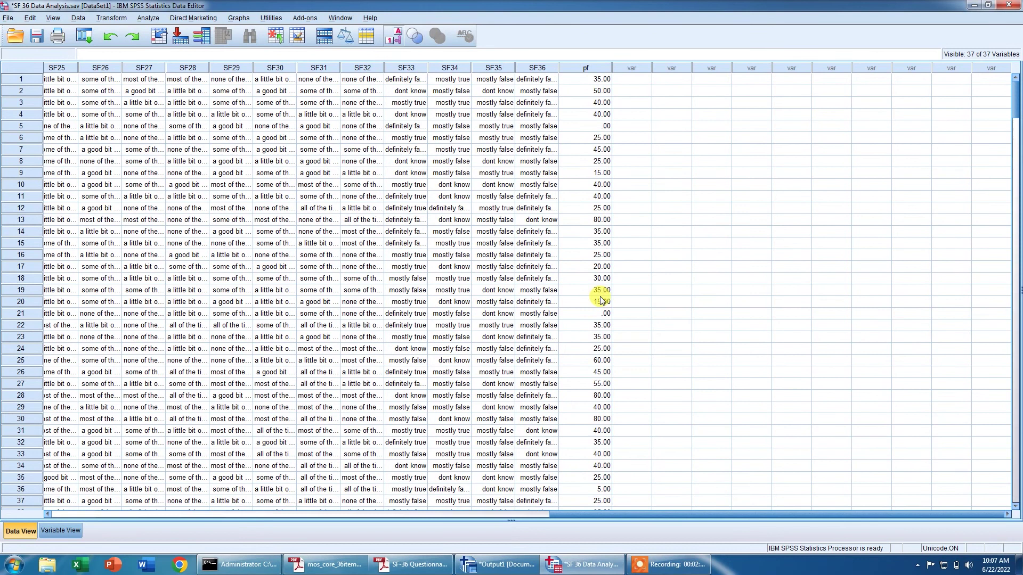
left_click(386, 36)
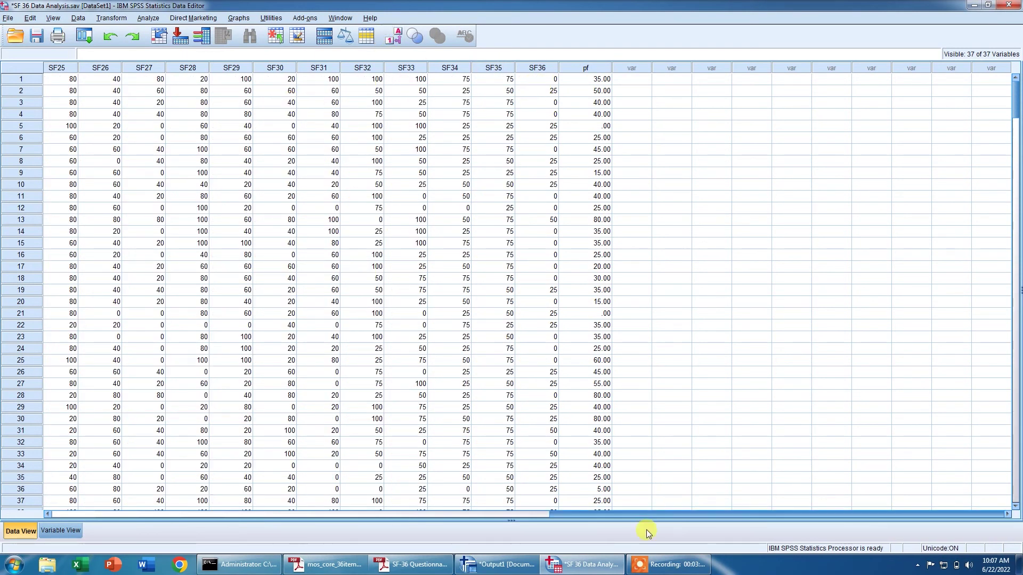
left_click_drag(728, 516, 851, 507)
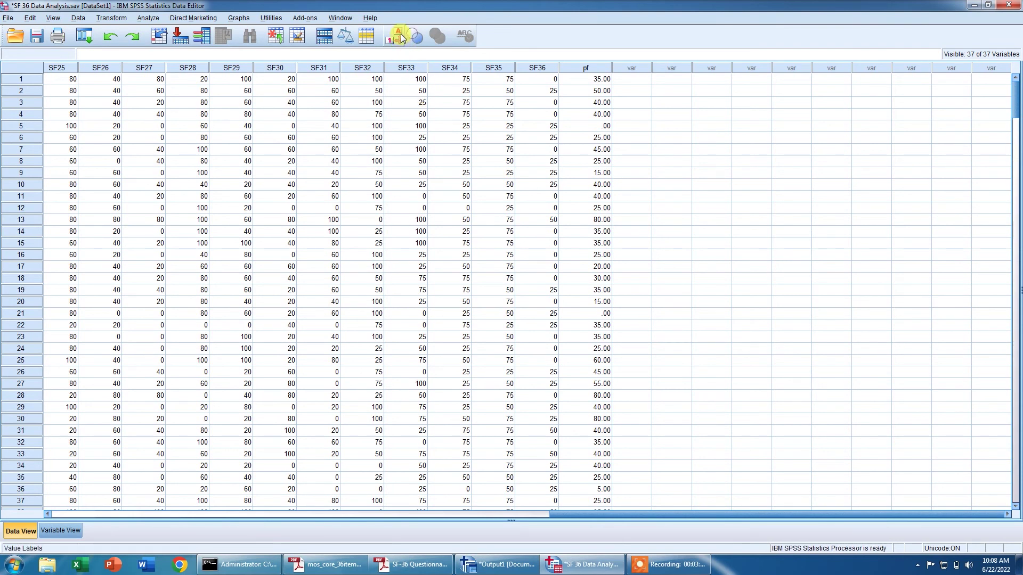
Step: Return to the SF-36 scoring guide PDF and scroll to the Step 2 averaging table
left_click(325, 564)
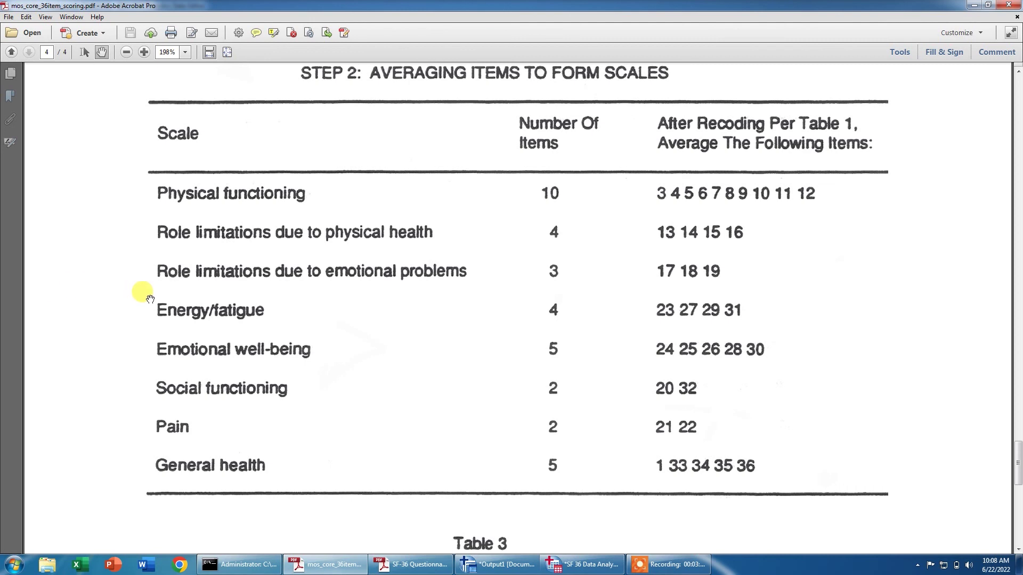
scroll(137, 376, "down", 1)
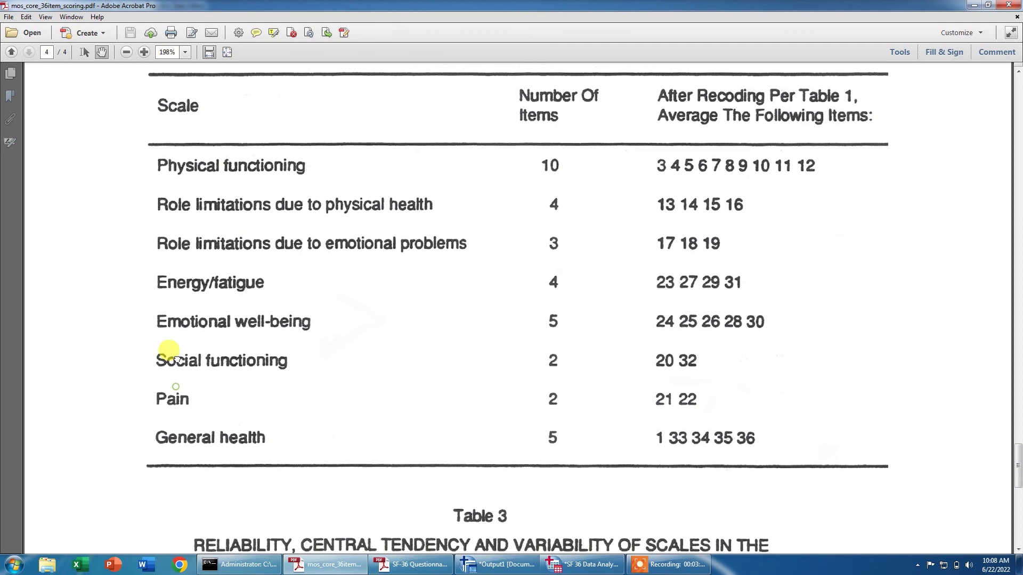